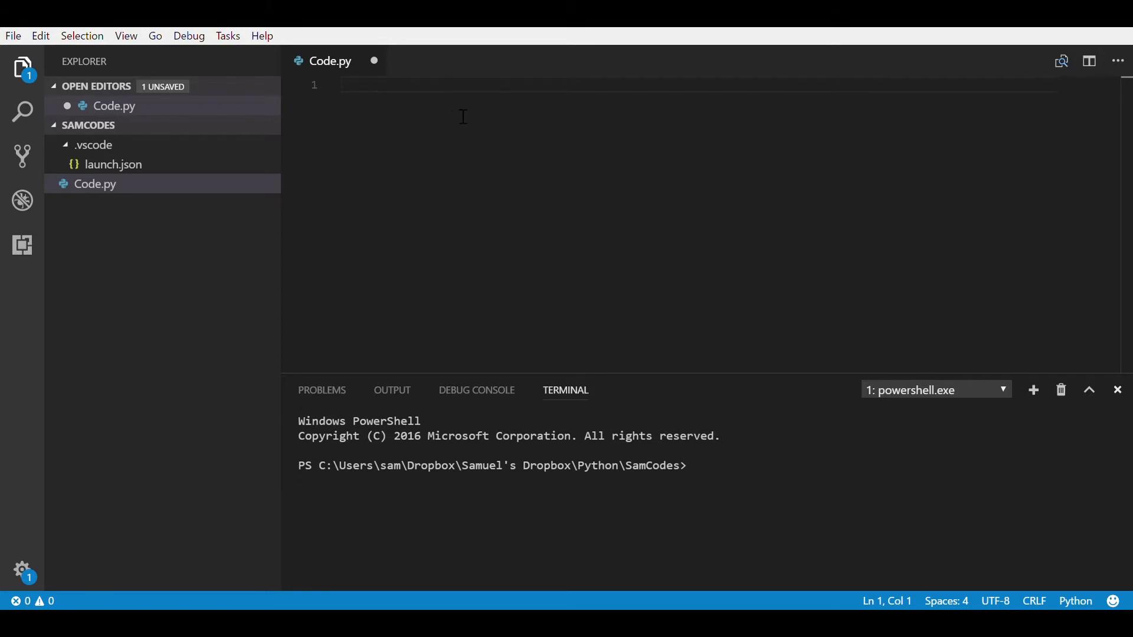
text(import T)
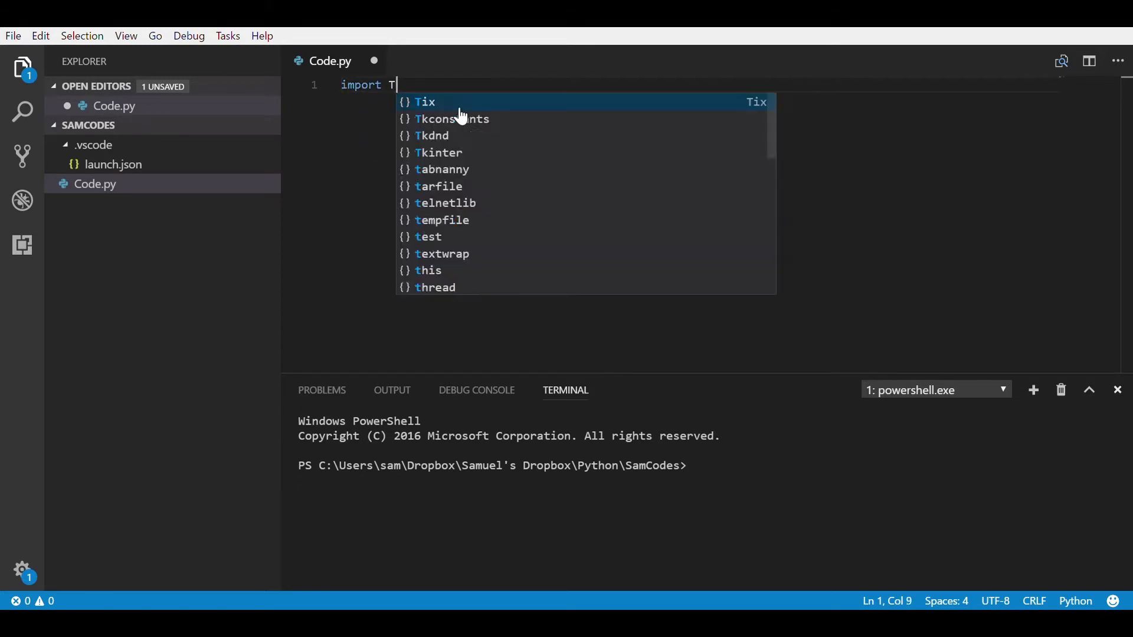
text(kinter)
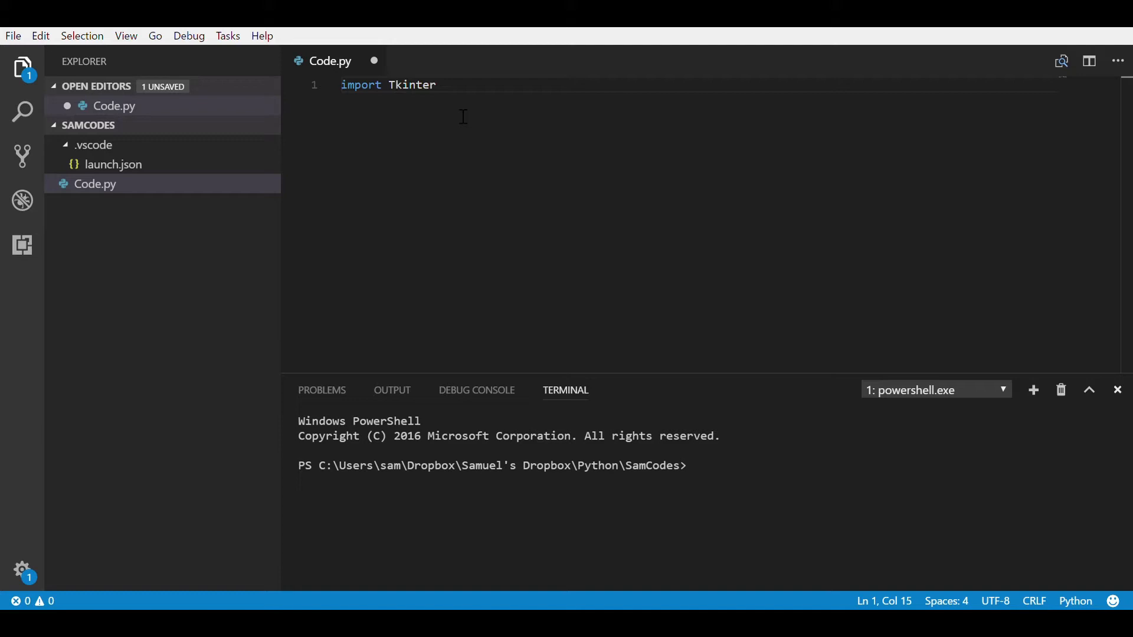
Step: Write 'import Tkinter' and 'window = Tkinter.Tk()' as the first two lines of Code.py
key(Return)
text(window = )
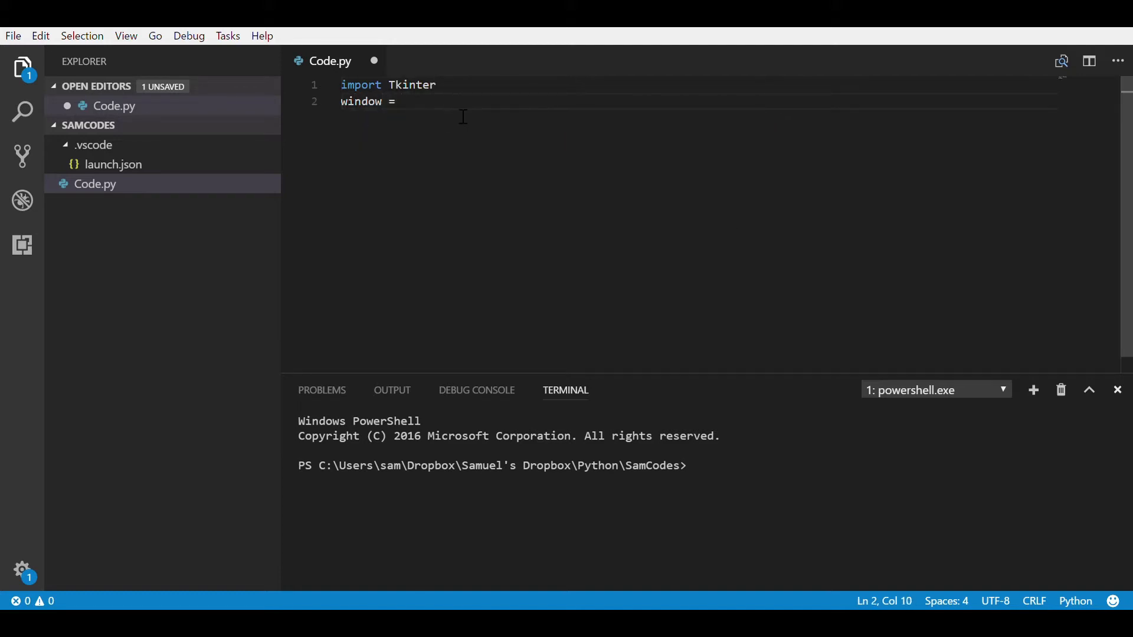
text(Tkinte)
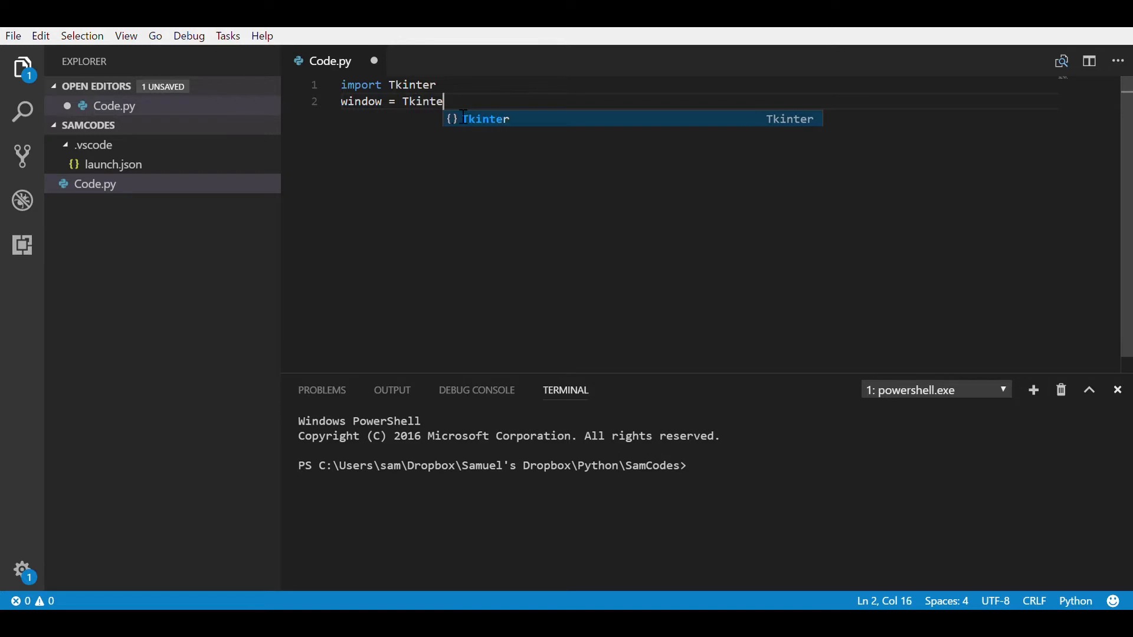
text(r.Tk()
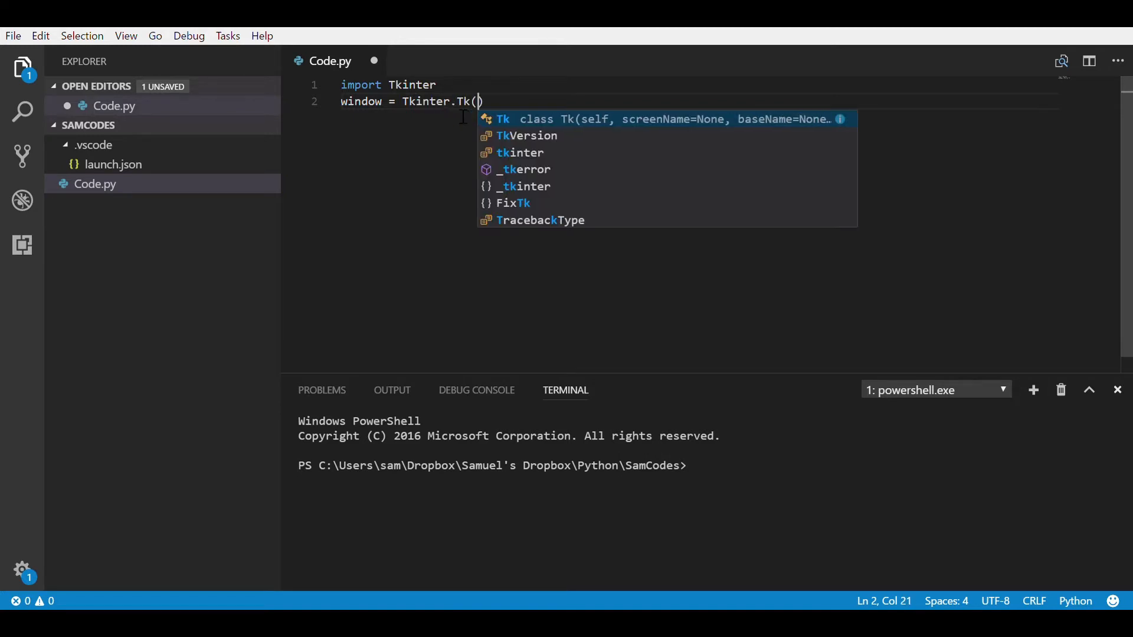
text())
key(Return)
key(Return)
text(sli)
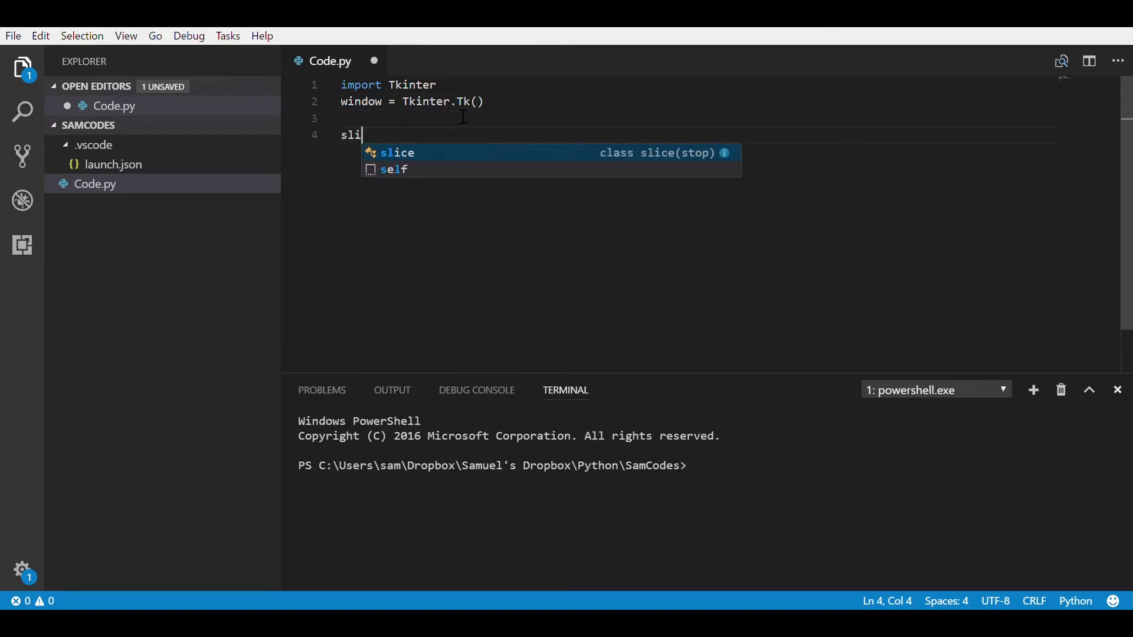
text(der = )
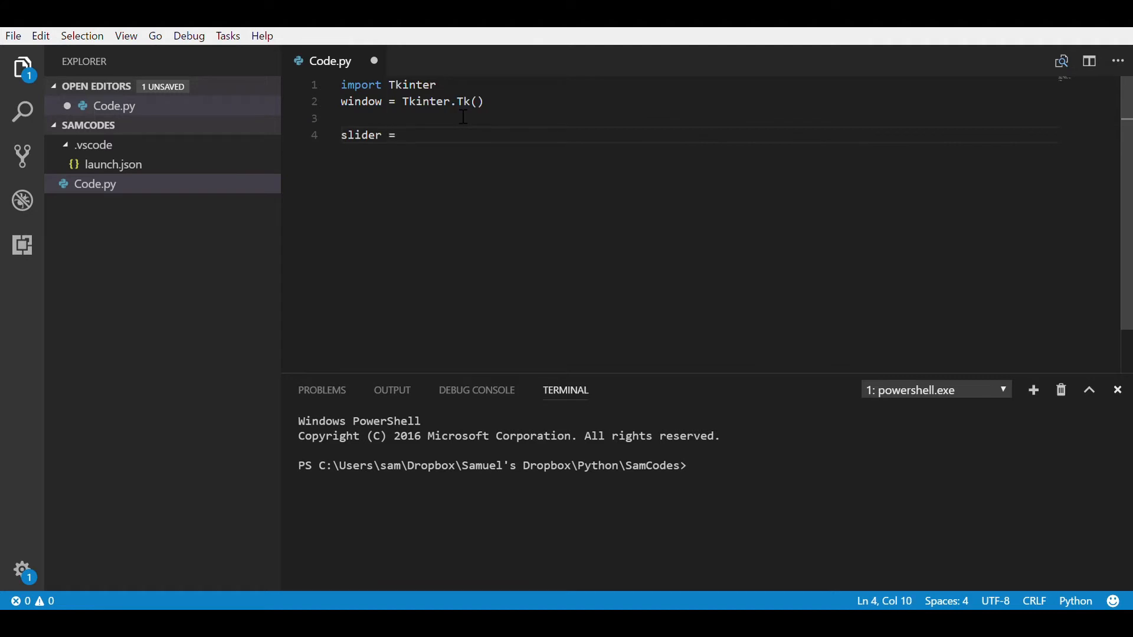
text(tk)
Step: Write 'slider = Tkinter.Scale(window, from_=0, to=1000)' on line 4, leaving a blank line after it
key(BackSpace)
key(BackSpace)
text(T)
text(kintw)
key(BackSpace)
text(er.Scale)
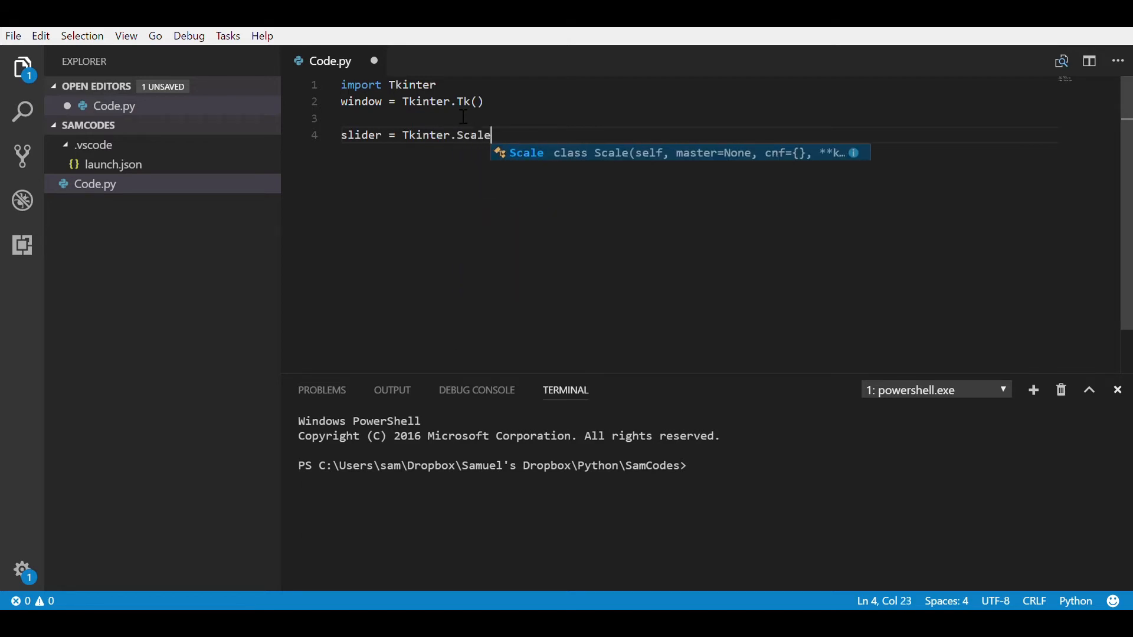
text(()
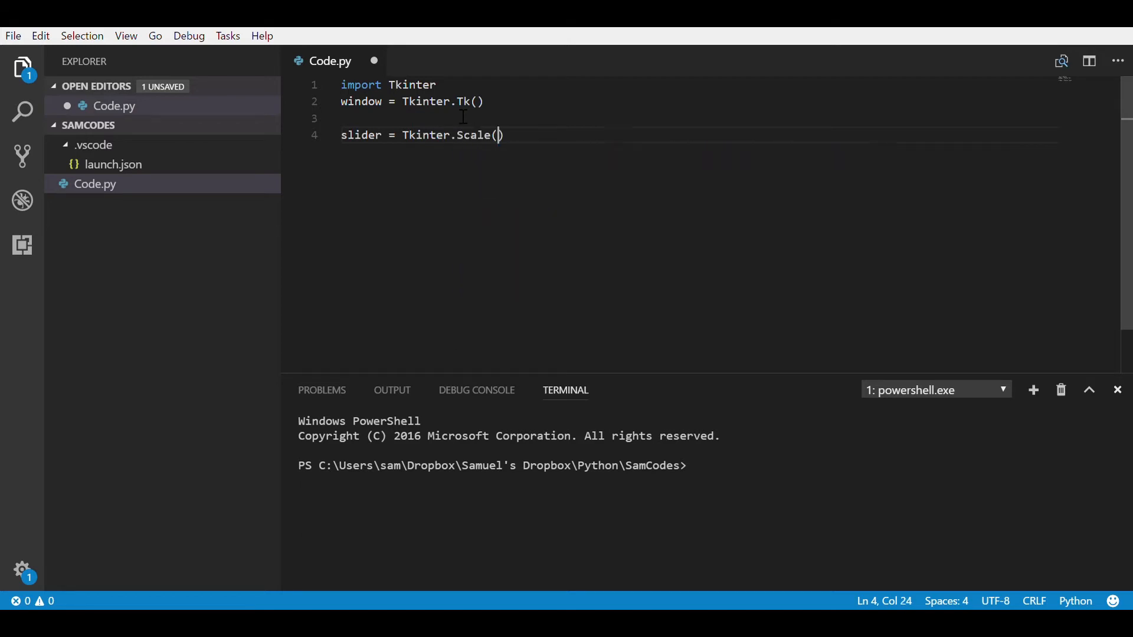
text(window)
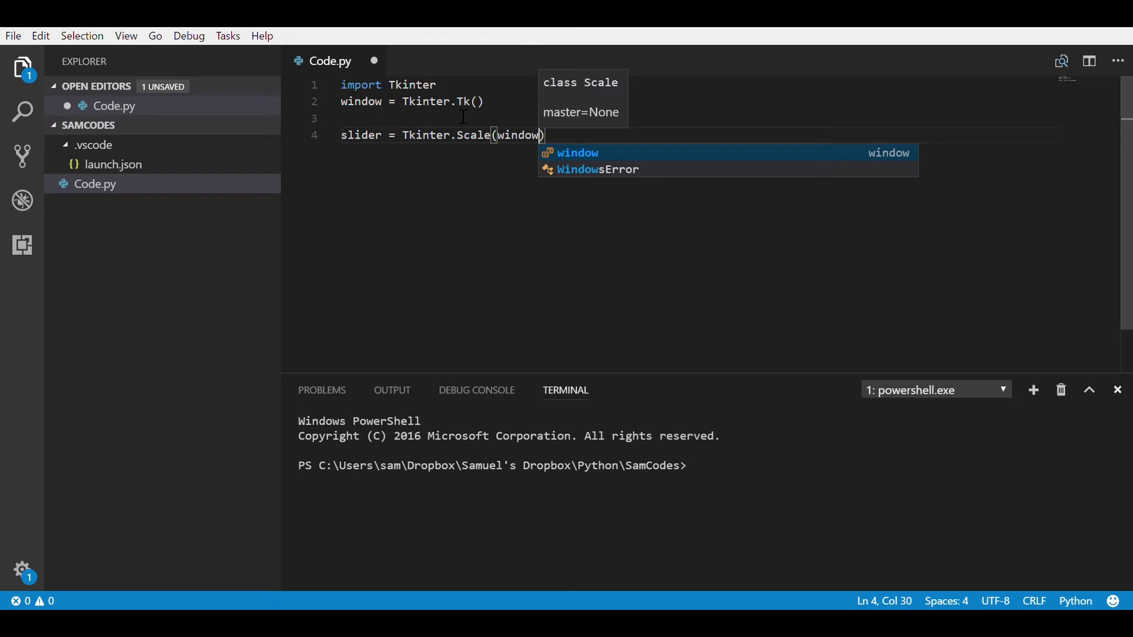
text(, from)
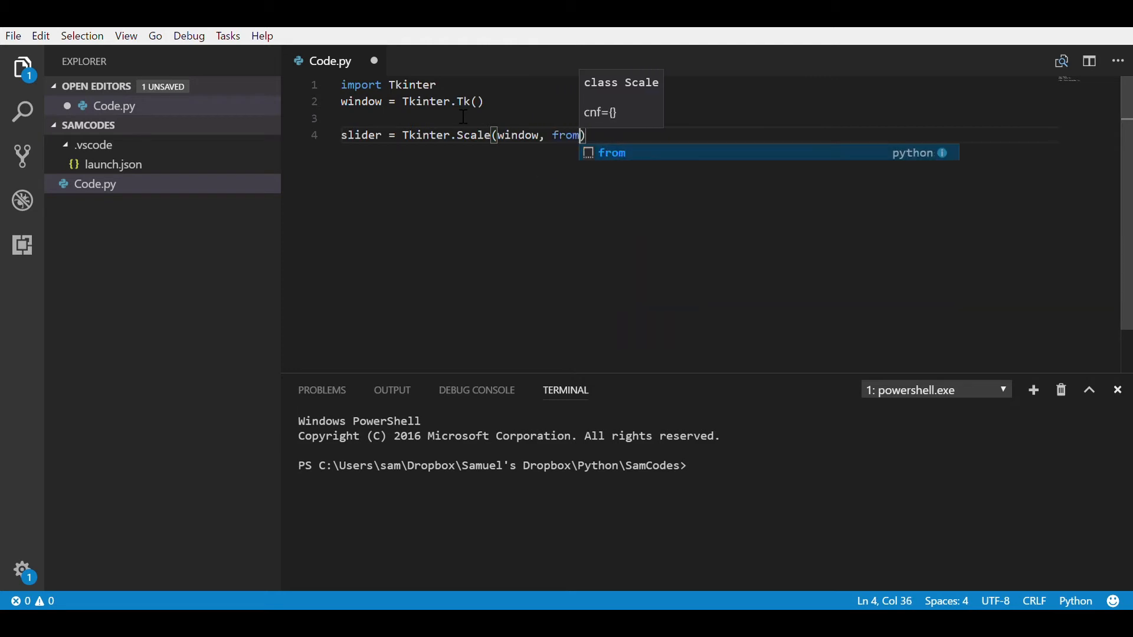
text(_)
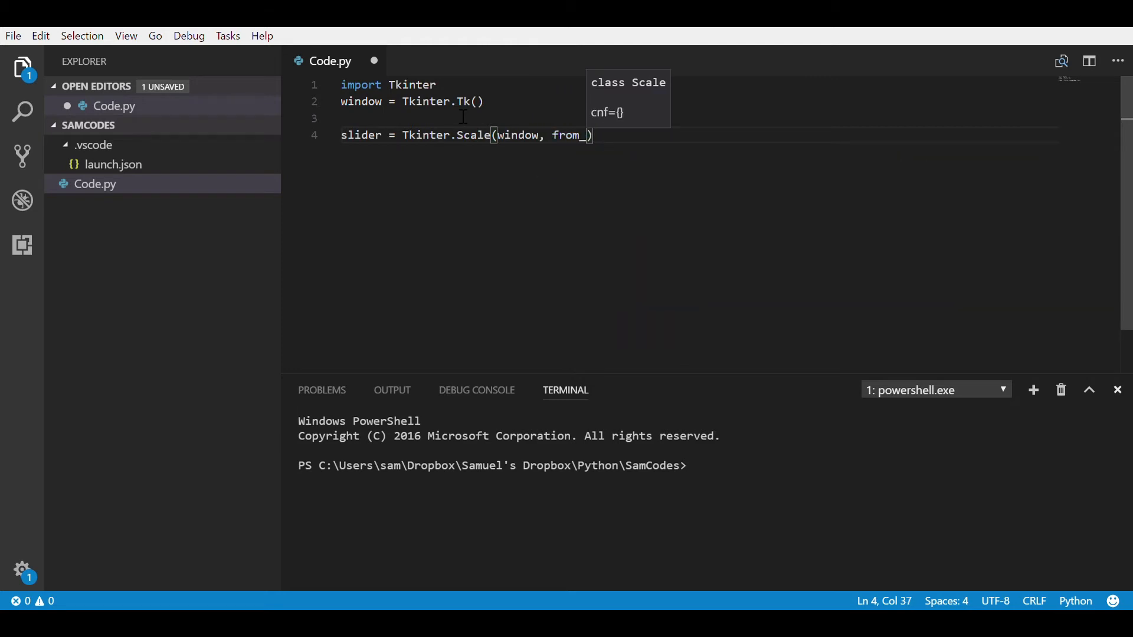
text(=0)
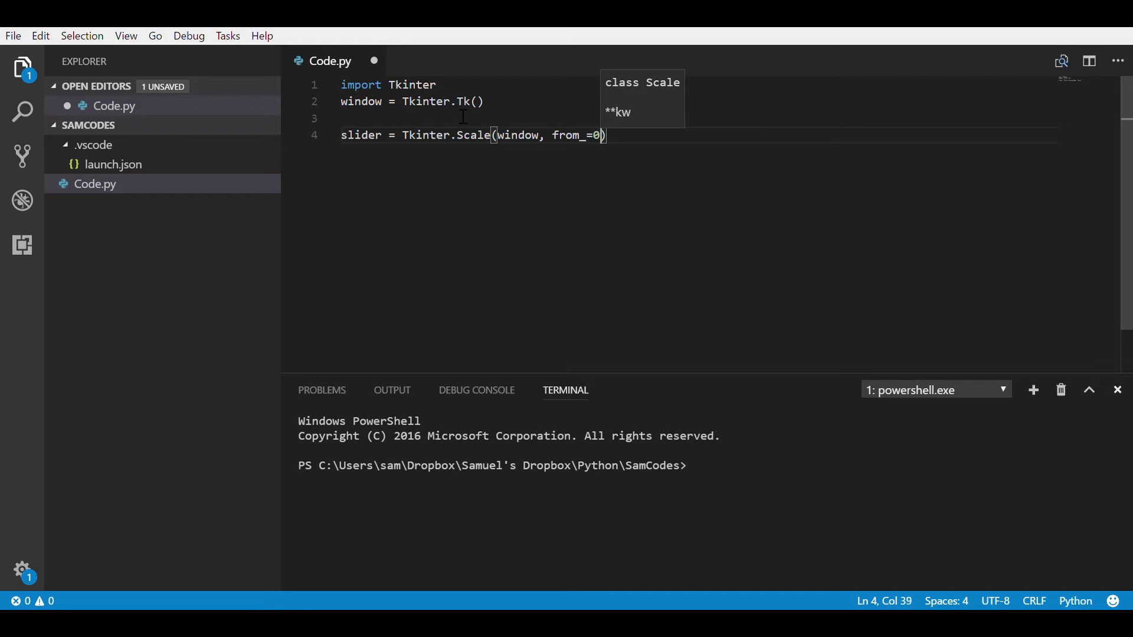
text(, to)
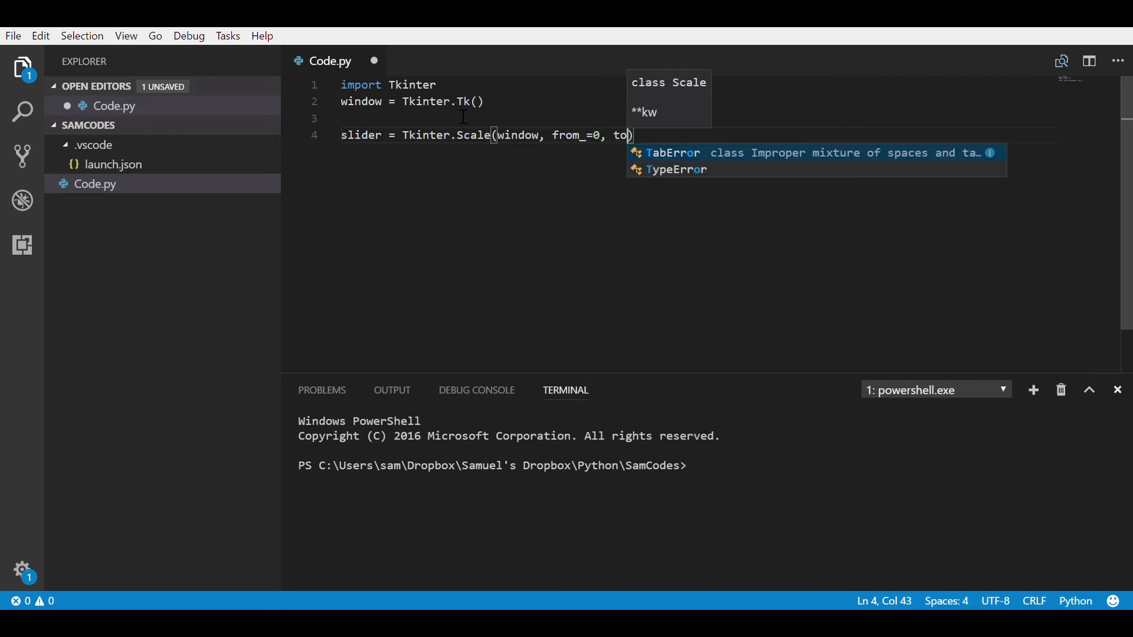
text(=1000)
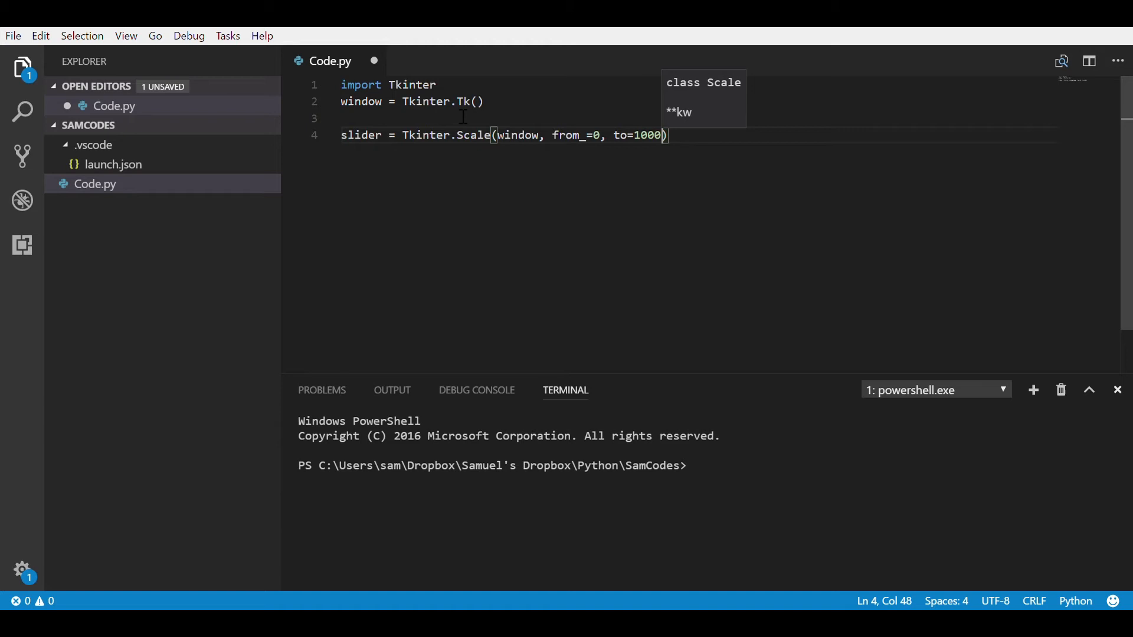
key(Escape)
key(End)
key(Return)
key(Return)
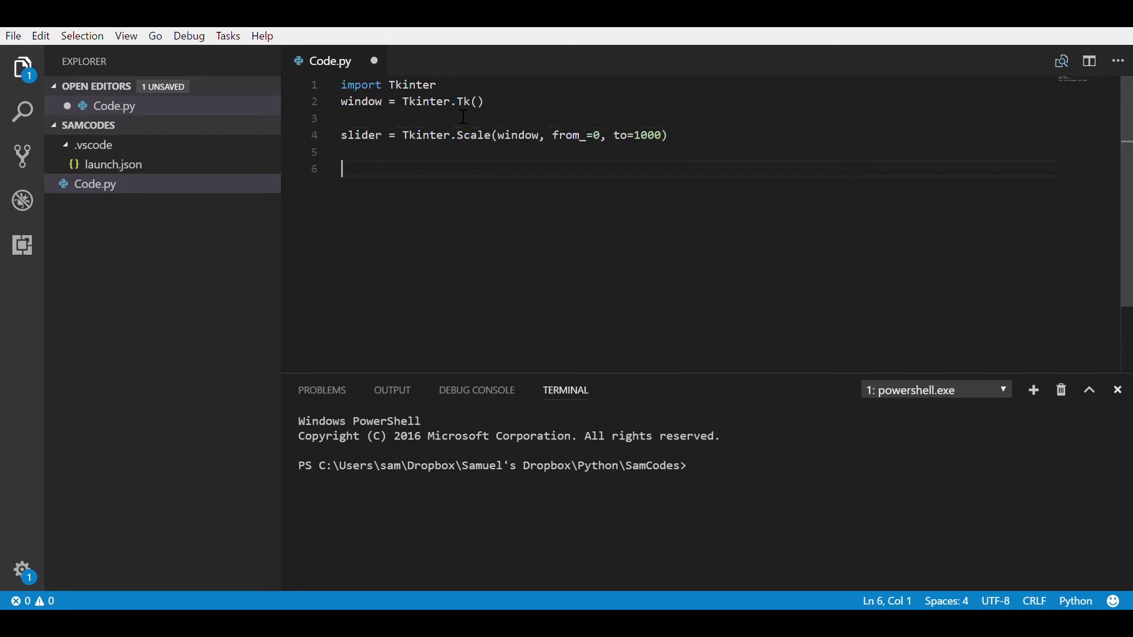
text(slid)
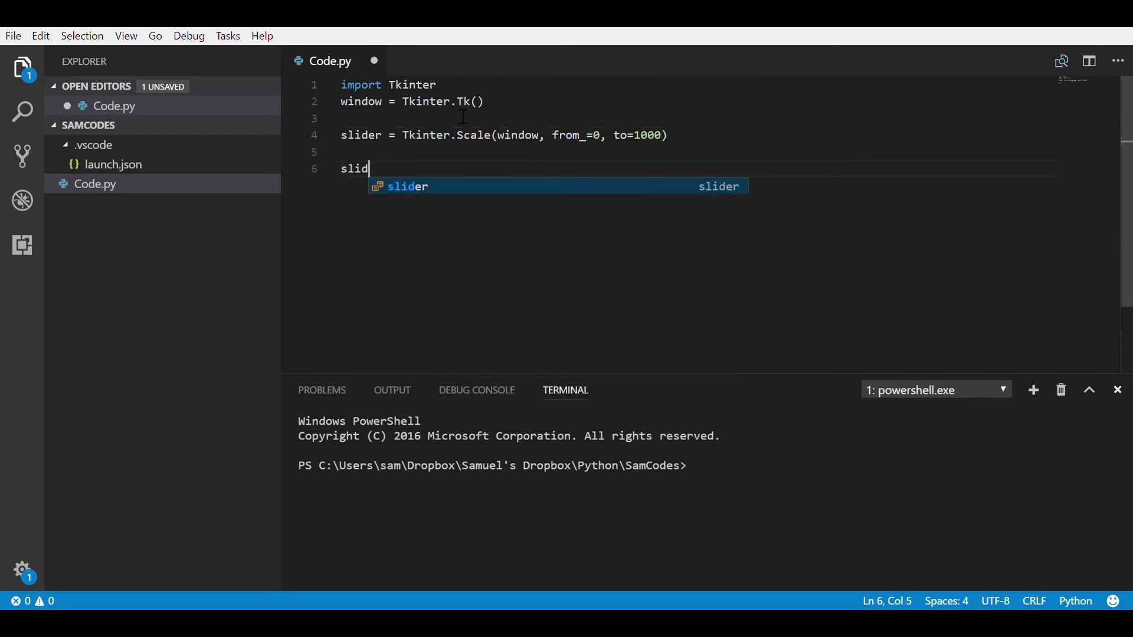
text(eer)
Step: End the script with 'slider.pack()' and 'Tkinter.mainloop()'
key(BackSpace)
key(BackSpace)
text(r.)
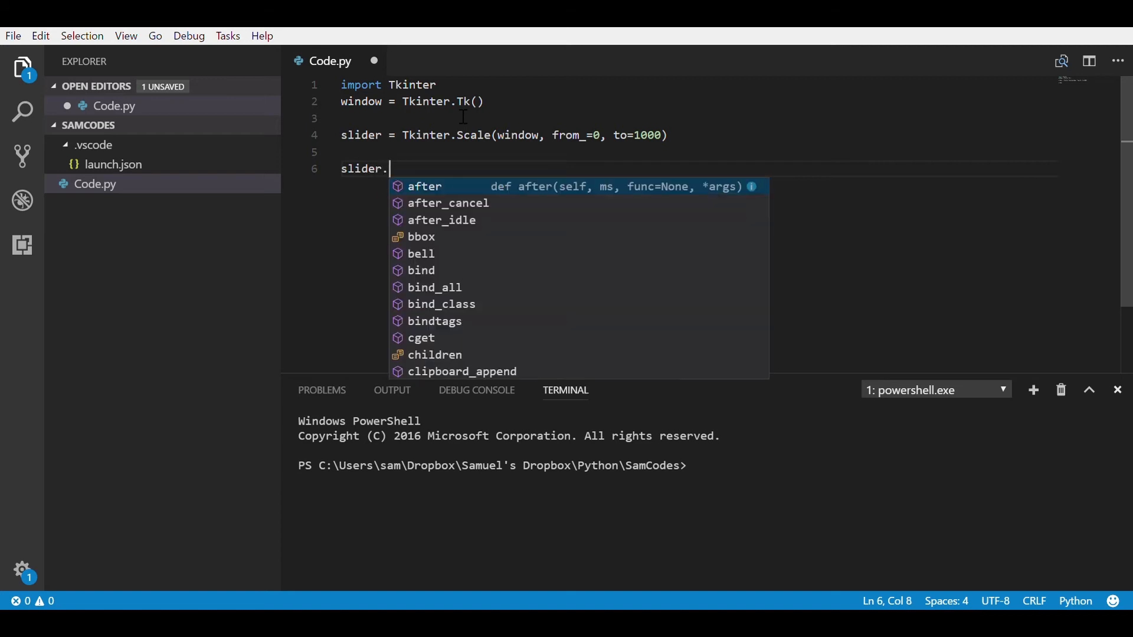
text(pack)
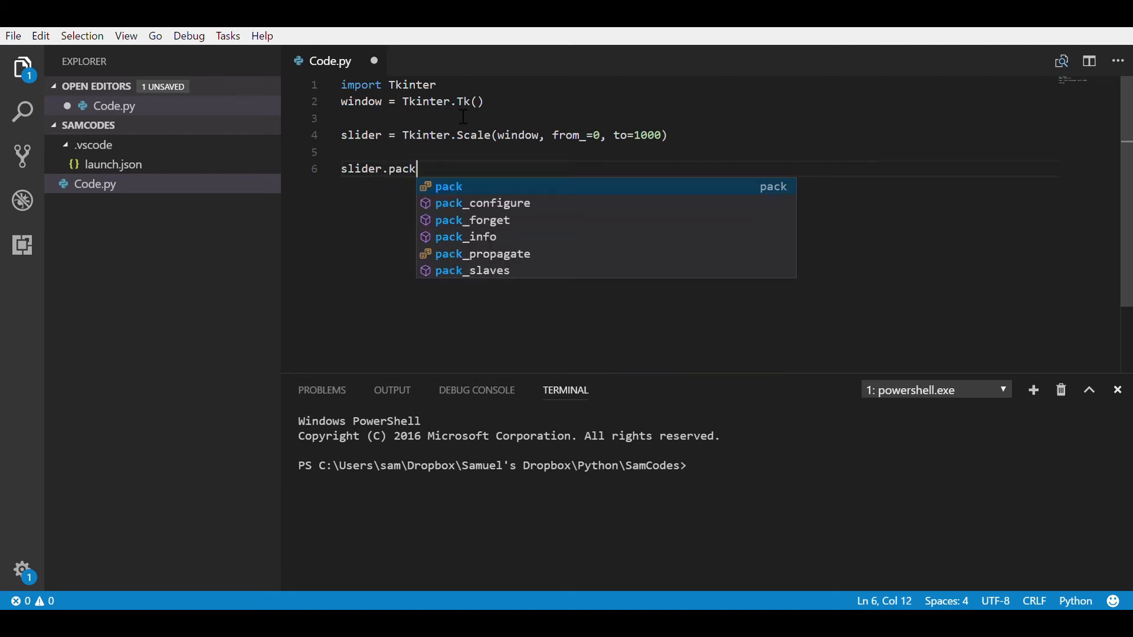
text(())
key(Return)
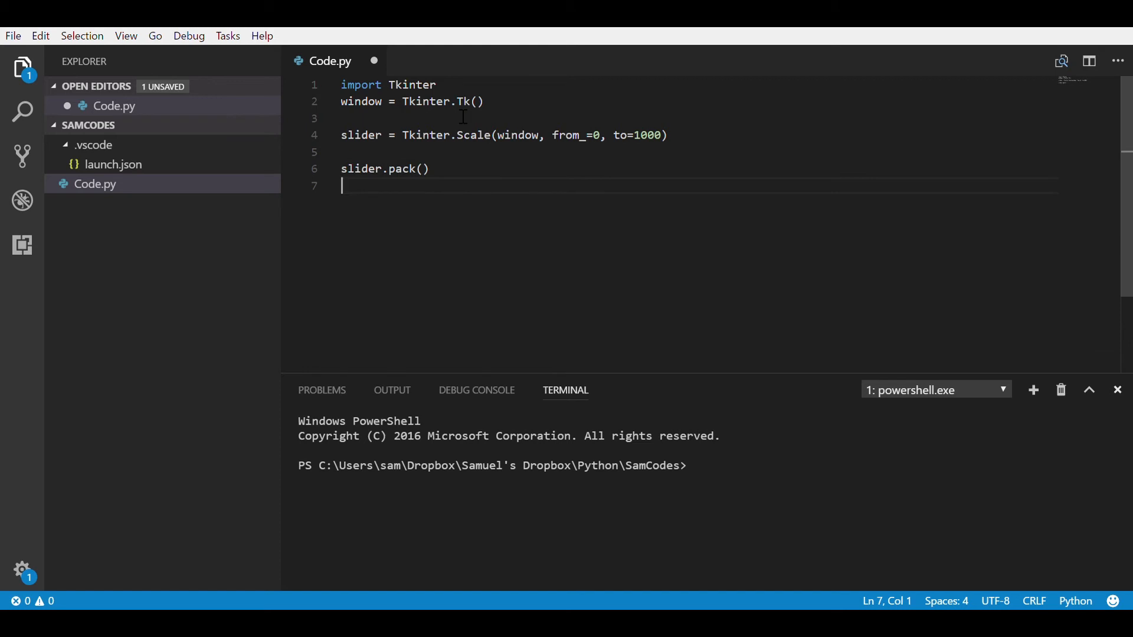
text(Tkinter.mai)
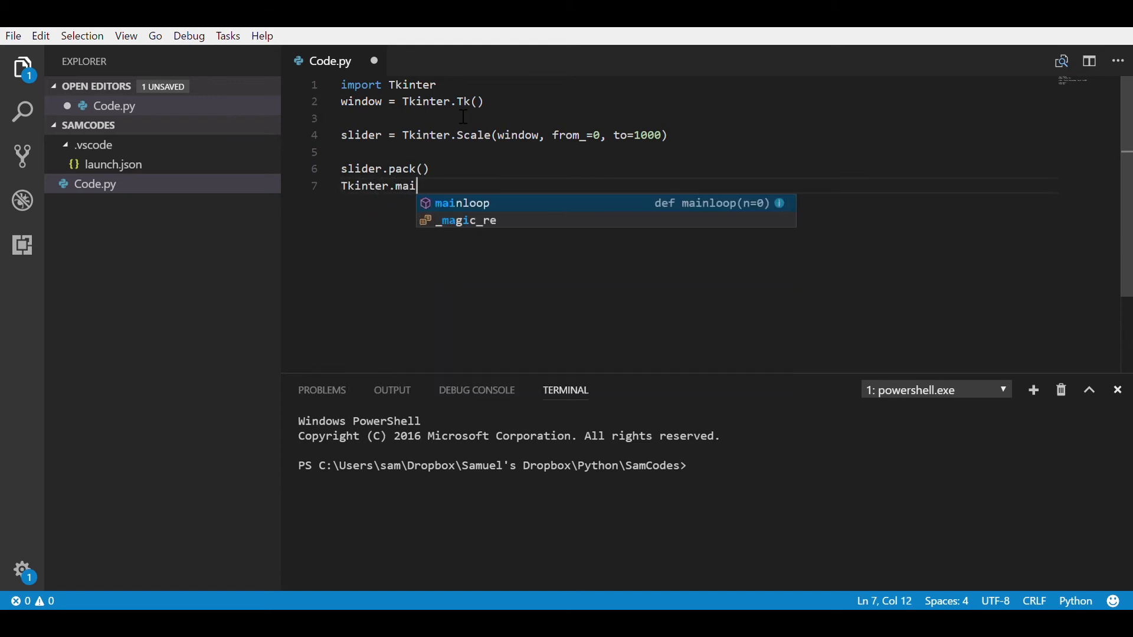
text(nloop())
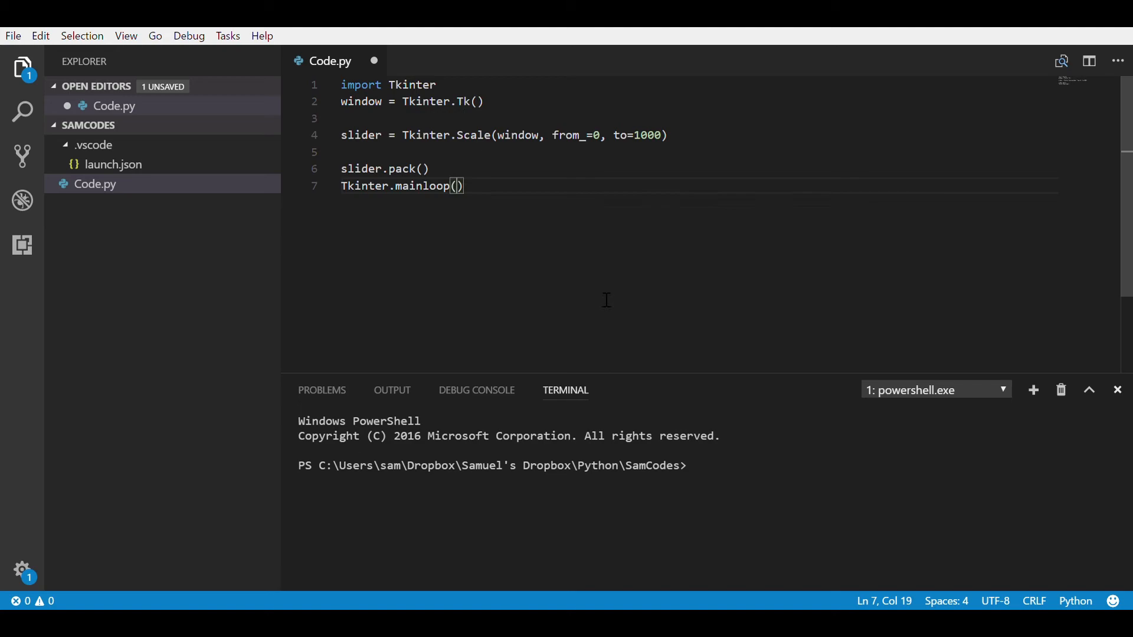